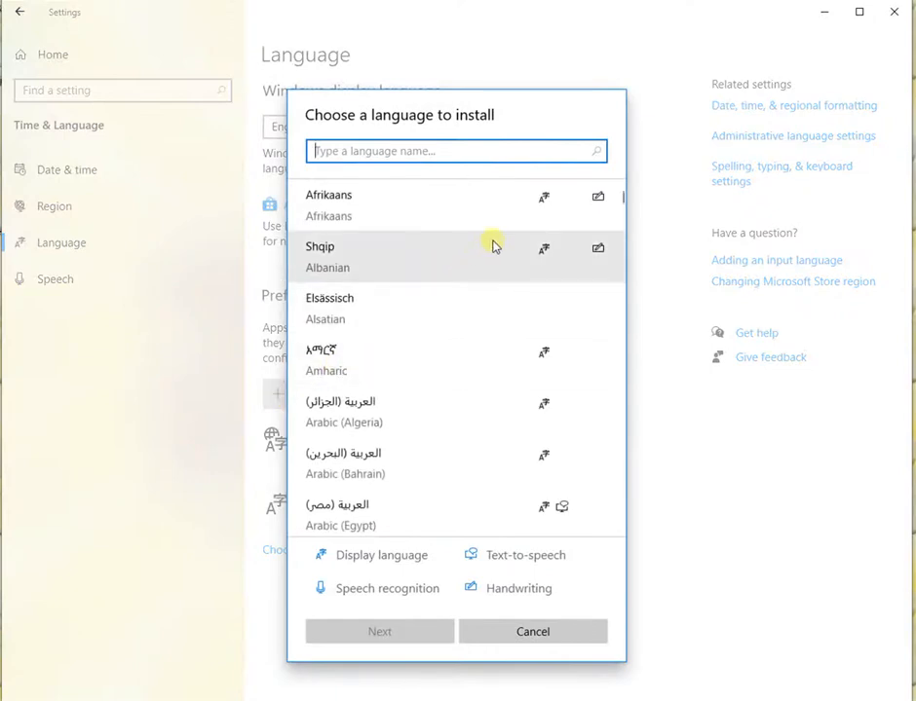
# Step: Install the Deutsch (Deutschland) language with its language pack, speech recognition and handwriting features
pyautogui.scroll(-5, 490, 246)
pyautogui.scroll(-15, 492, 245)
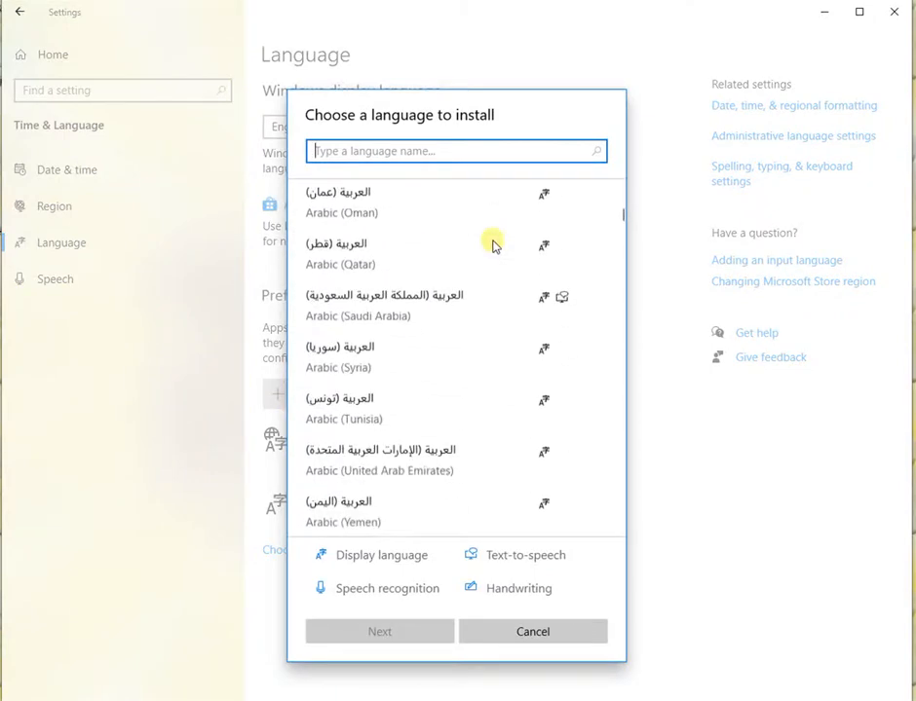
pyautogui.scroll(-8, 492, 245)
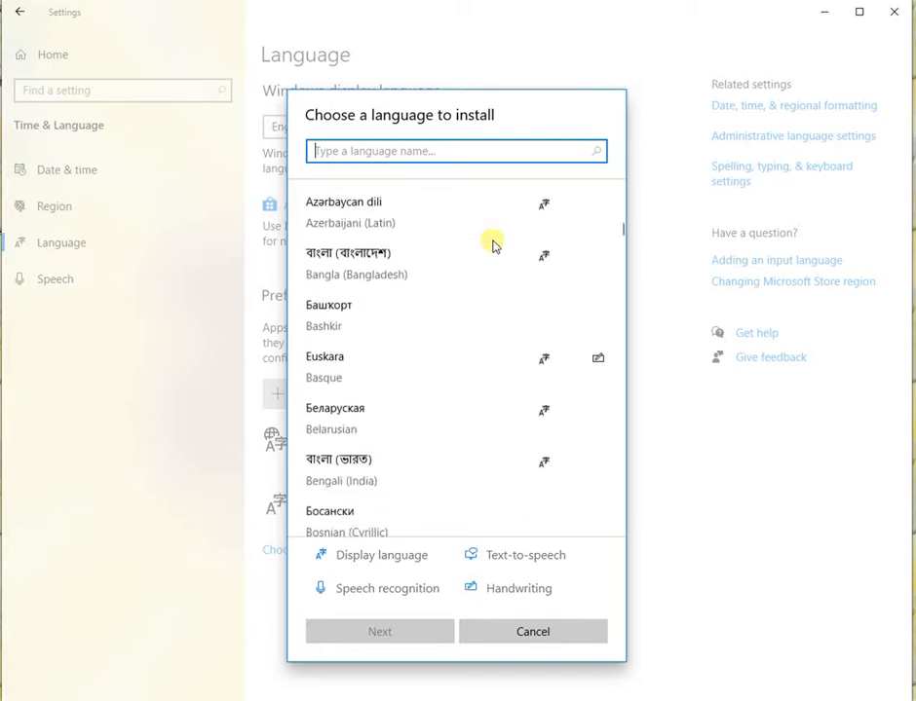
pyautogui.scroll(-15, 492, 245)
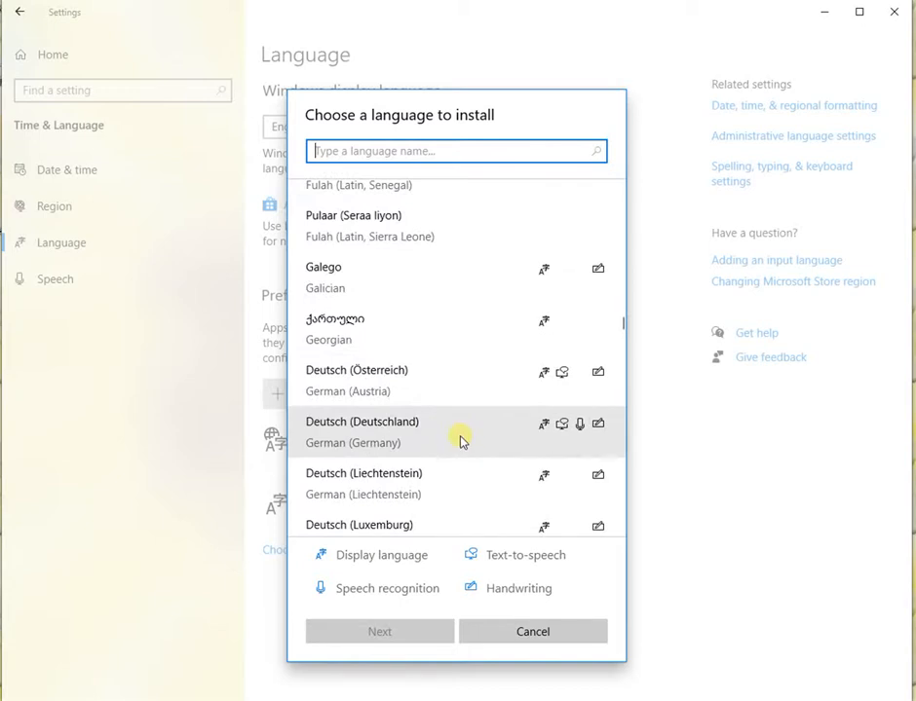
pyautogui.click(461, 442)
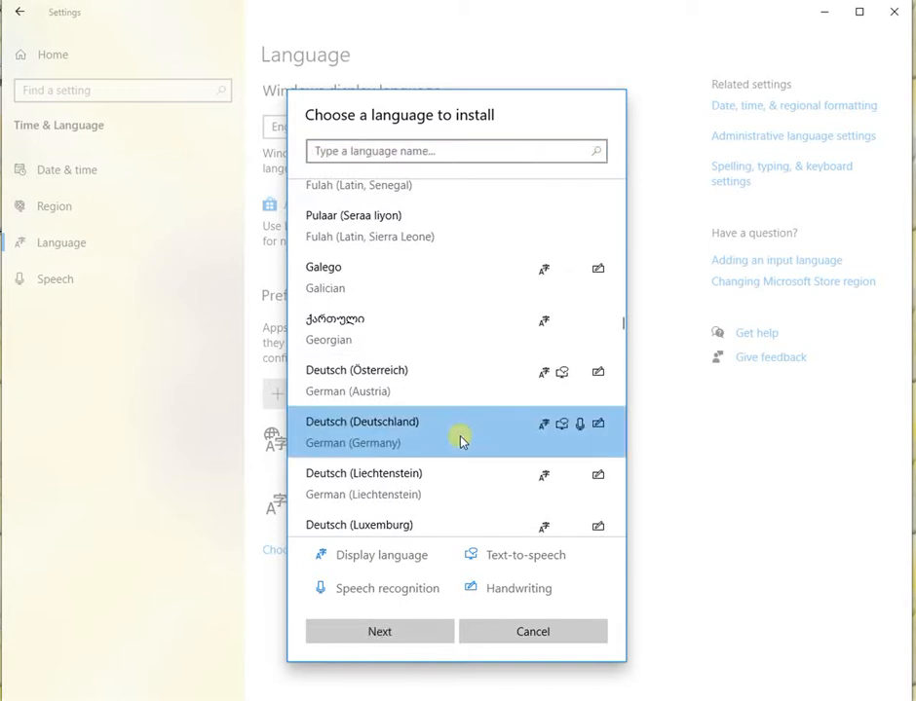
pyautogui.click(390, 634)
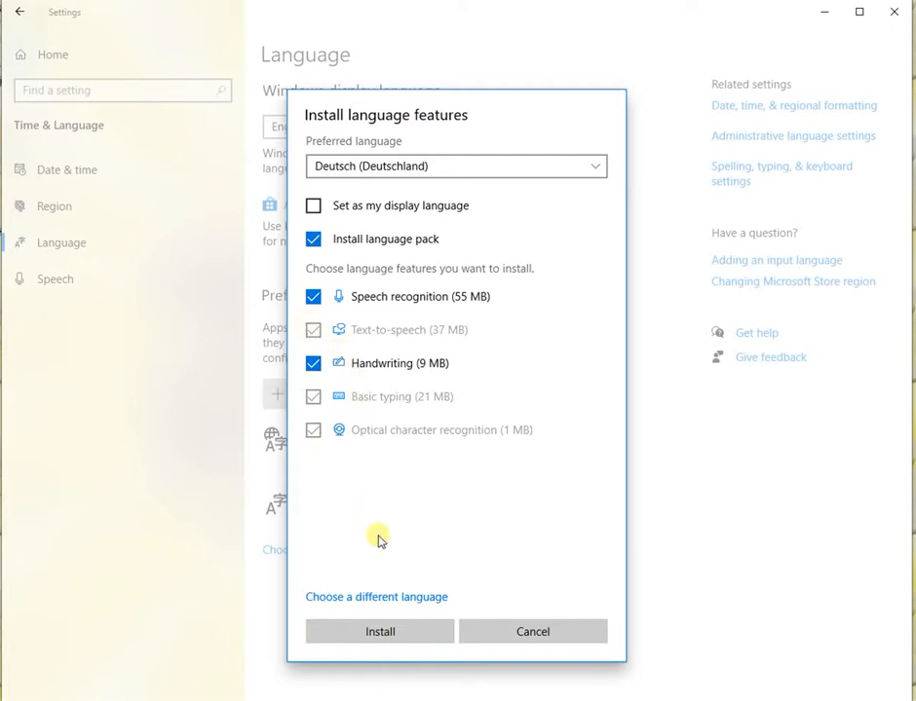
pyautogui.click(383, 633)
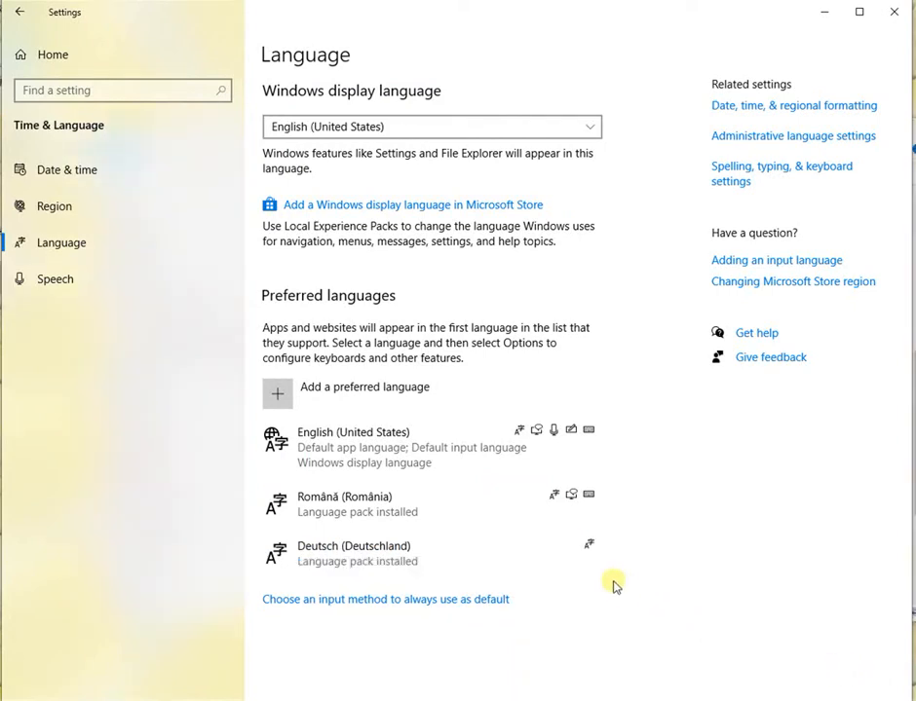
# Step: Check the installed features of Deutsch (Deutschland) and choose it as the Windows display language
pyautogui.moveTo(588, 551)
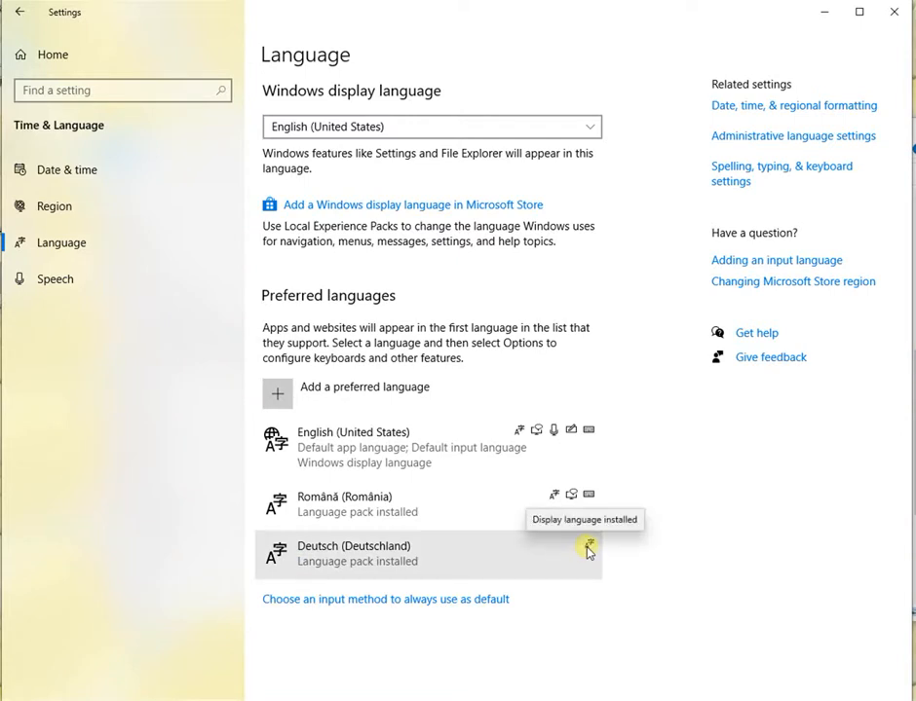
pyautogui.click(588, 552)
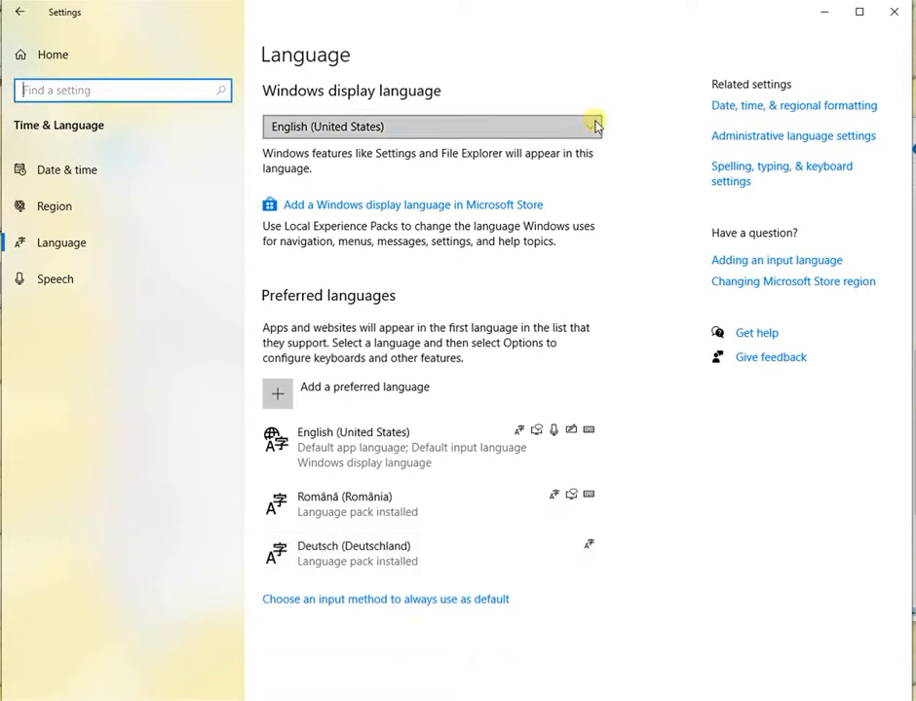
pyautogui.click(596, 126)
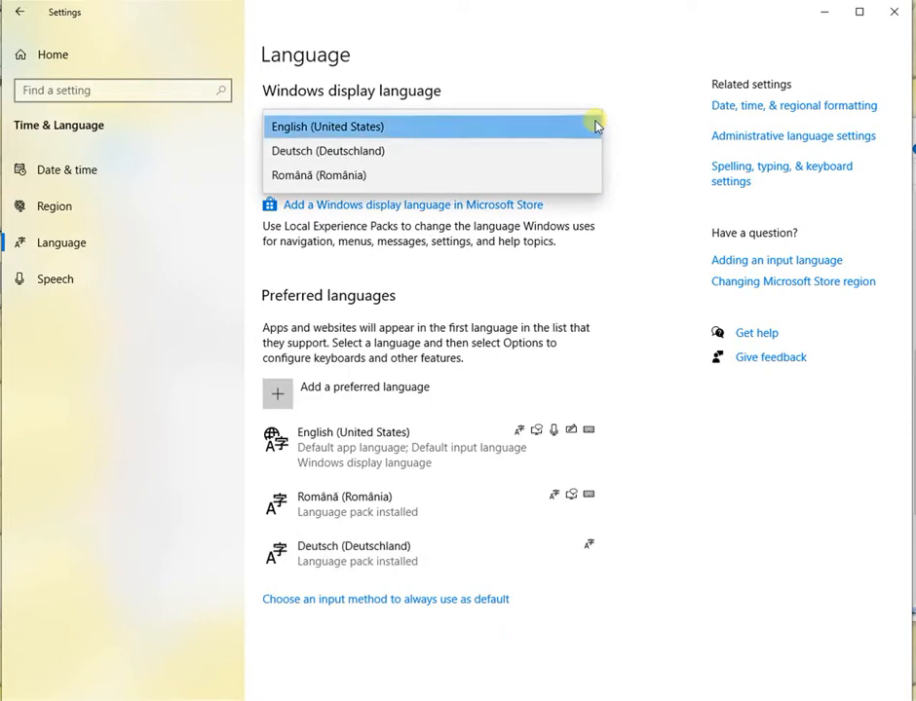
pyautogui.click(506, 157)
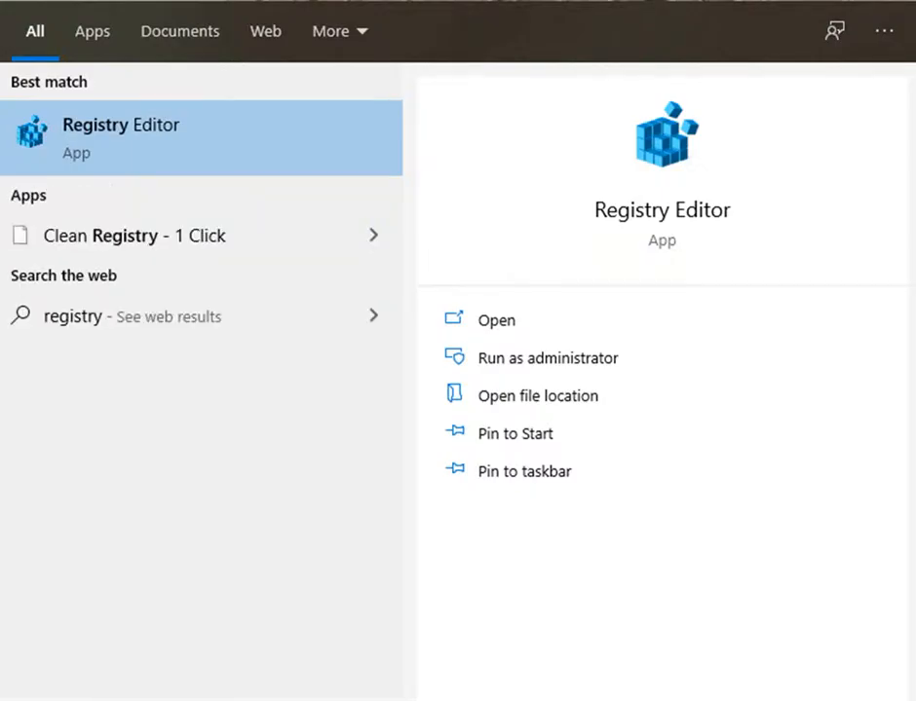
# Step: Search Windows for the registry editor, open it and go to HKEY_LOCAL_MACHINE\SOFTWARE\Microsoft\Speech_OneCore\Voices\Tokens
pyautogui.write('editor')
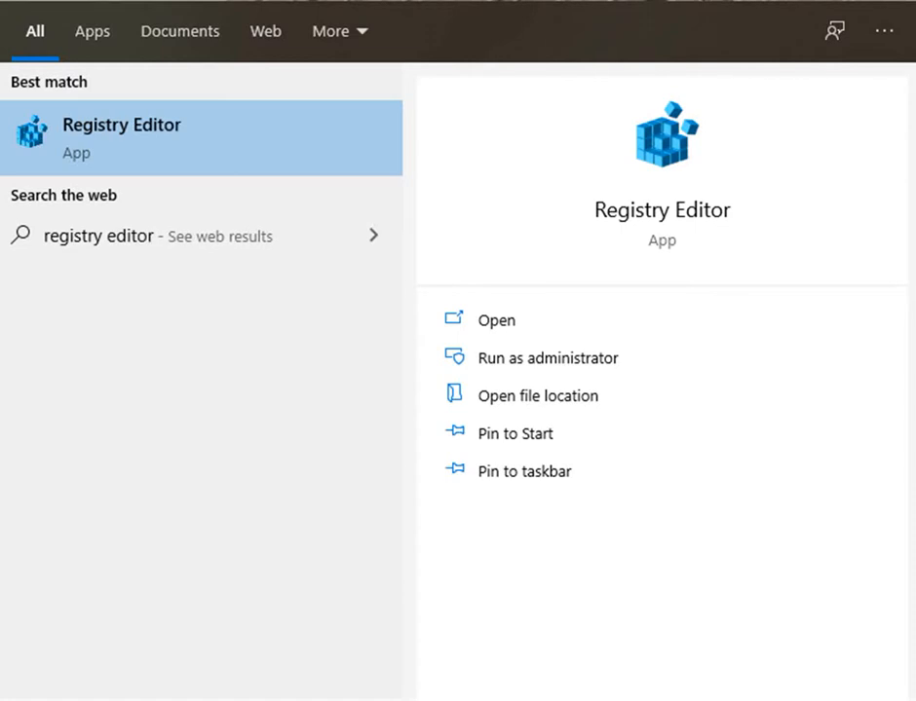
pyautogui.click(184, 147)
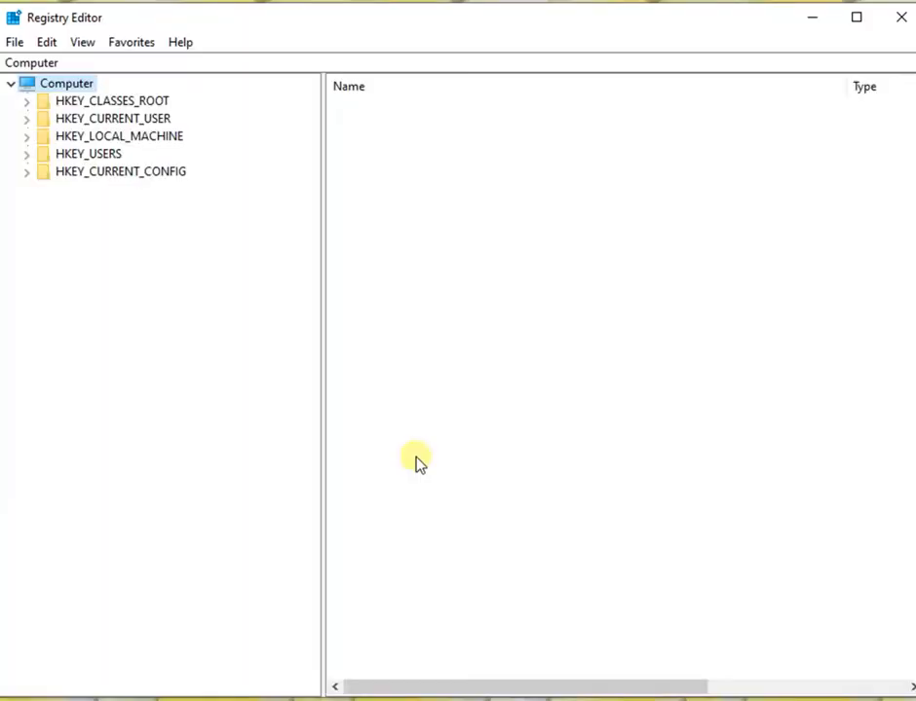
pyautogui.click(356, 646)
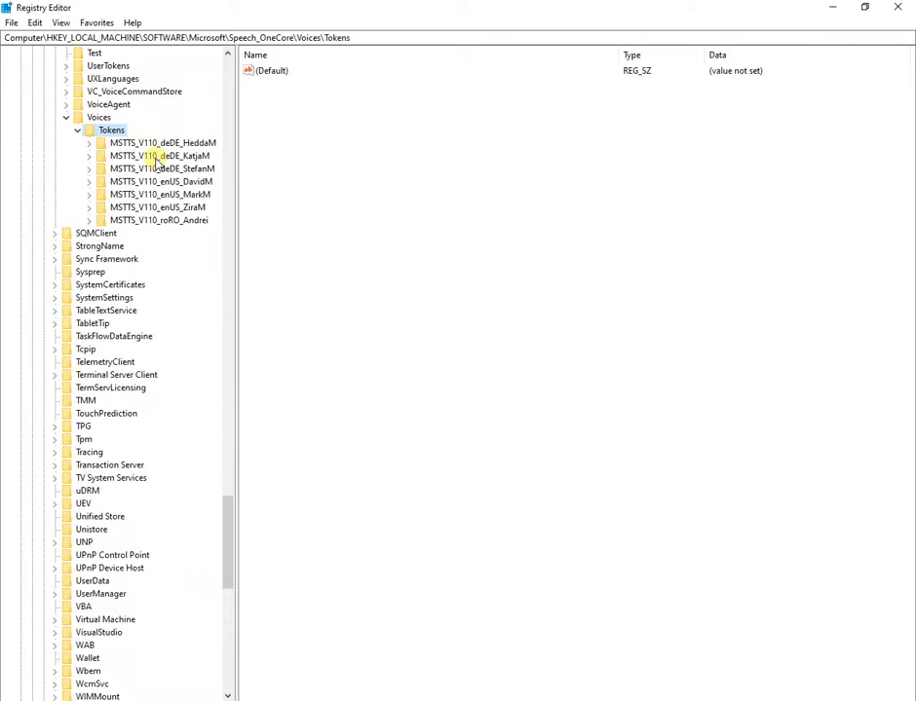
# Step: Export only the MSTTS_V110_deDE_KatjaM key to the Desktop as a registration file named Katja
pyautogui.click(156, 156)
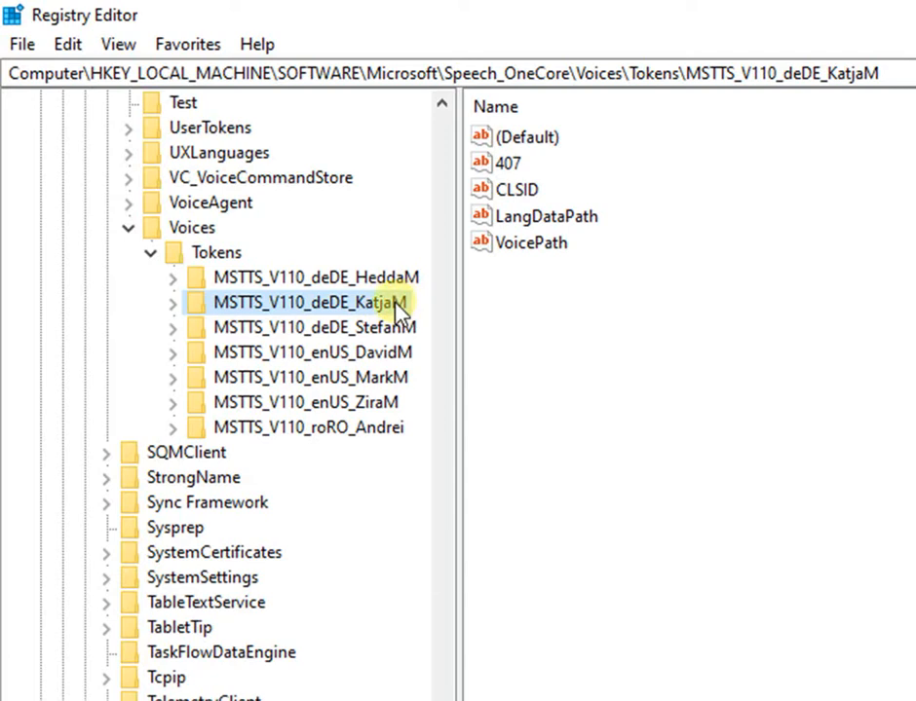
pyautogui.rightClick(395, 303)
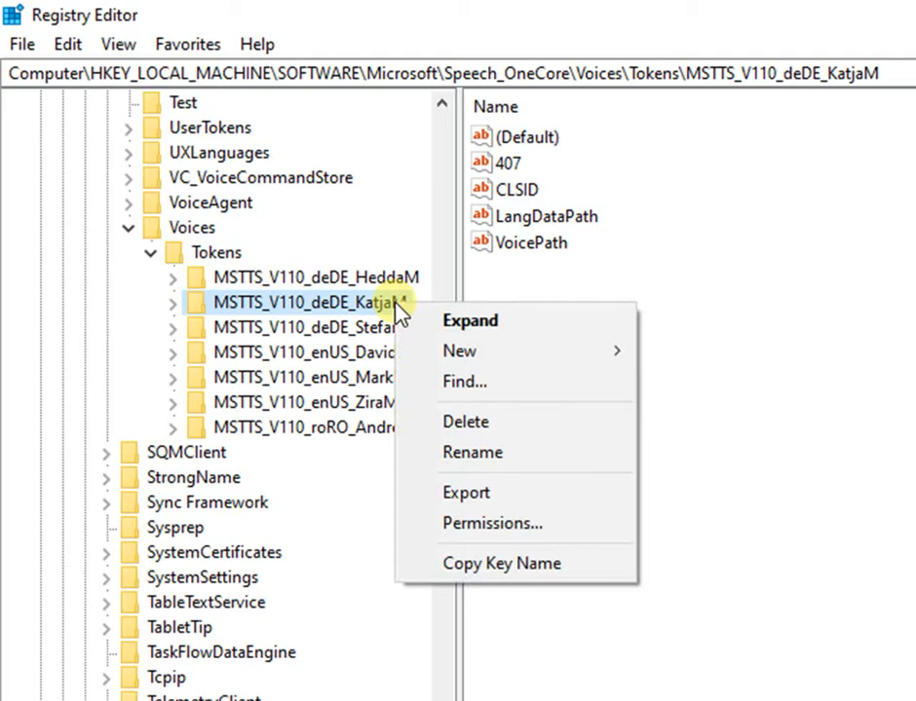
pyautogui.click(482, 496)
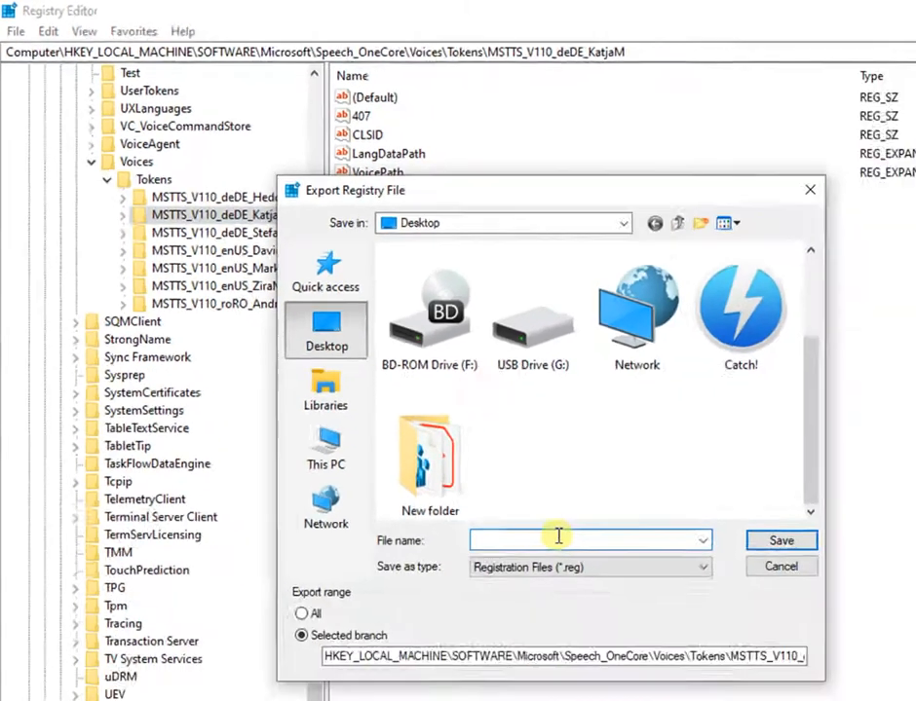
pyautogui.write('Katja')
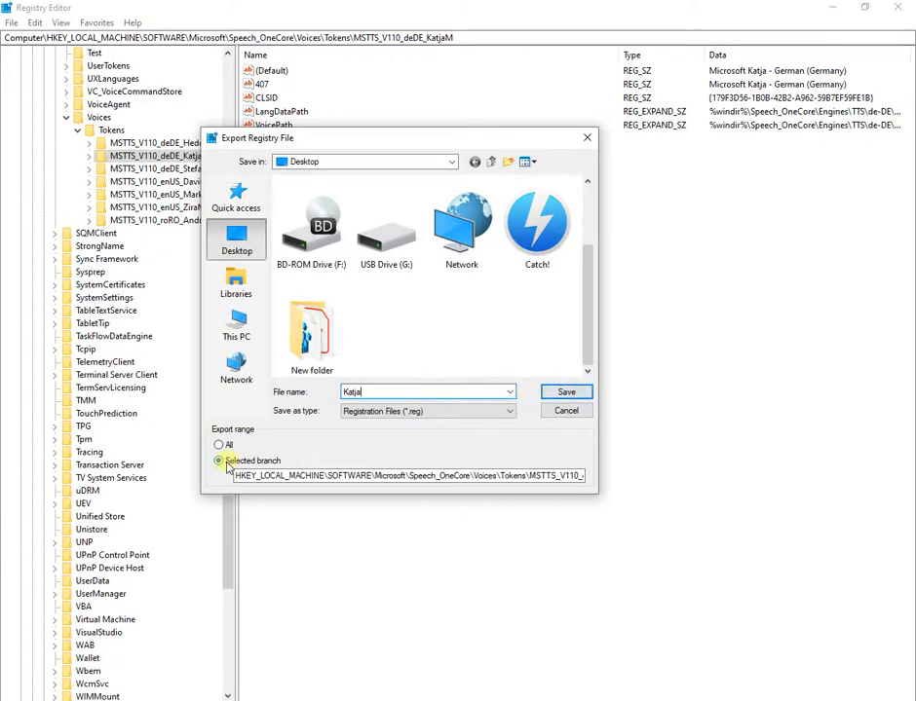
pyautogui.click(568, 394)
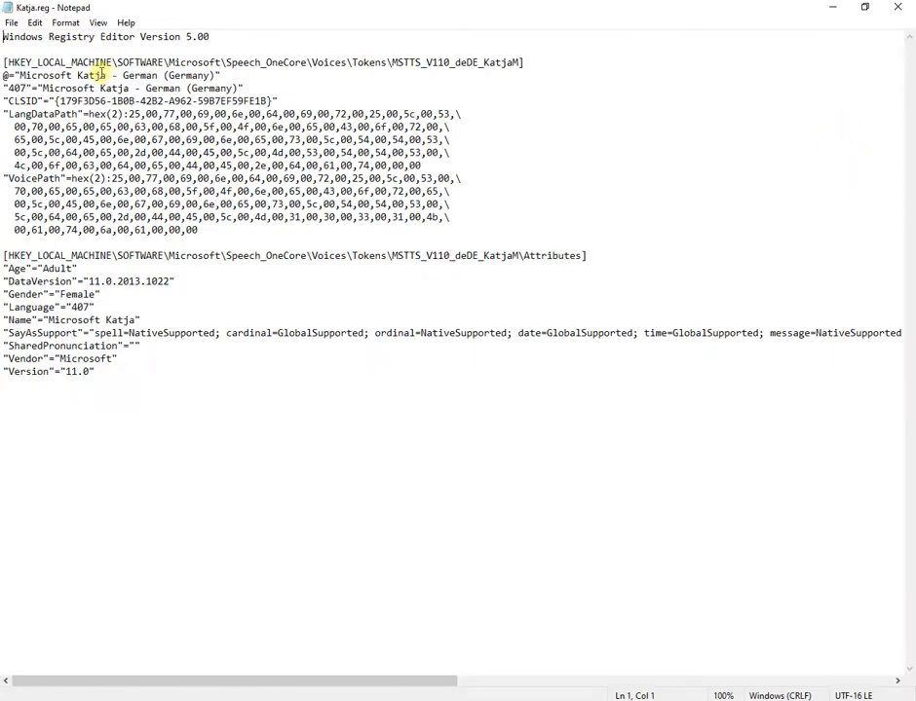
# Step: In Katja.reg in Notepad, duplicate everything except the first line below the existing content, separated by a blank line
pyautogui.moveTo(5, 63); pyautogui.dragTo(239, 367)
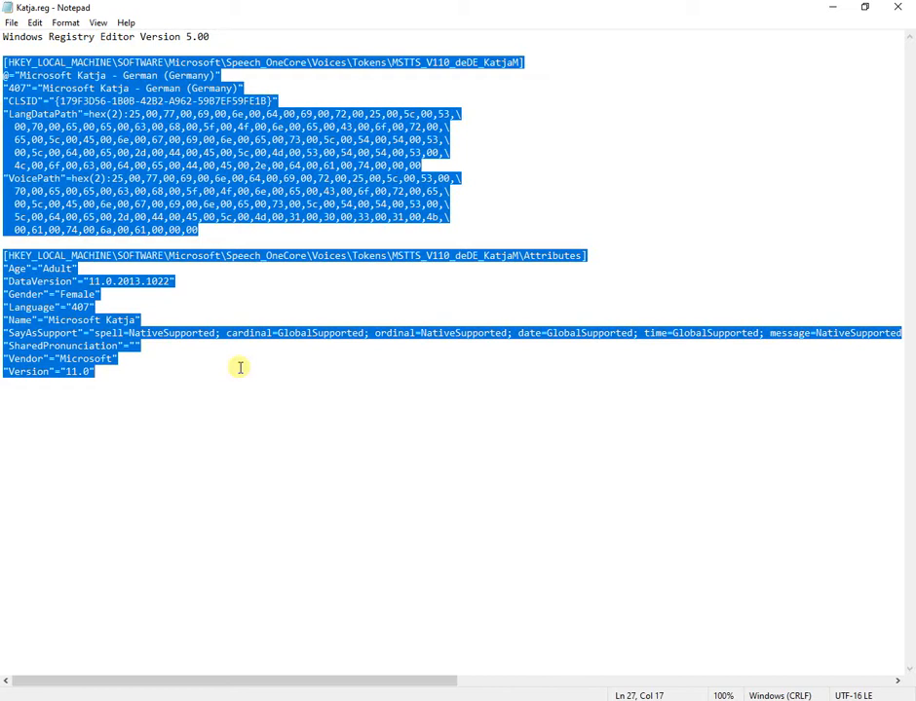
pyautogui.click(119, 372)
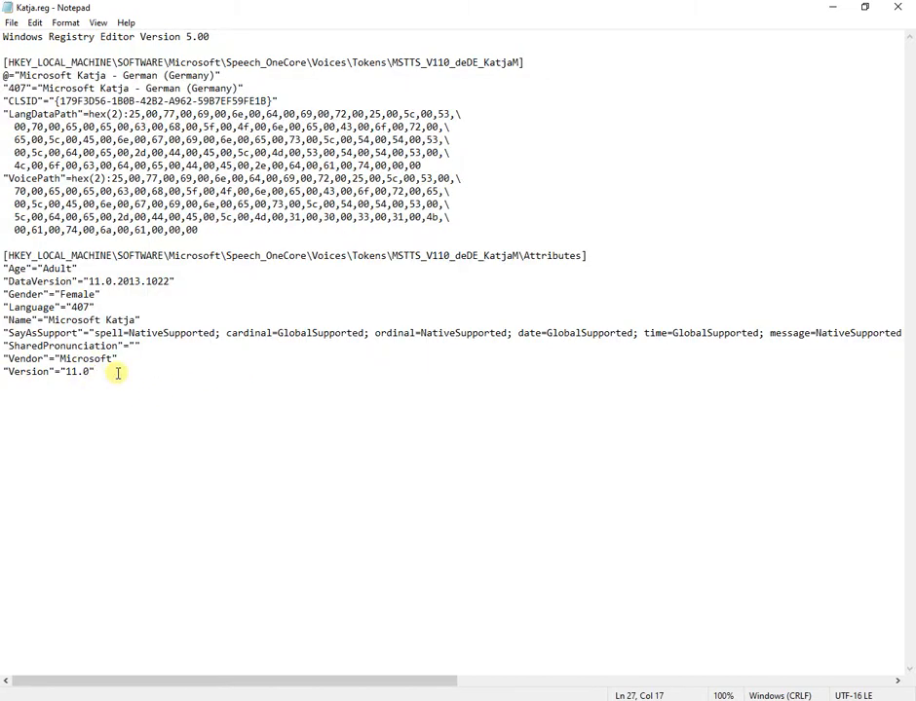
pyautogui.press('Return')
pyautogui.press('Return')
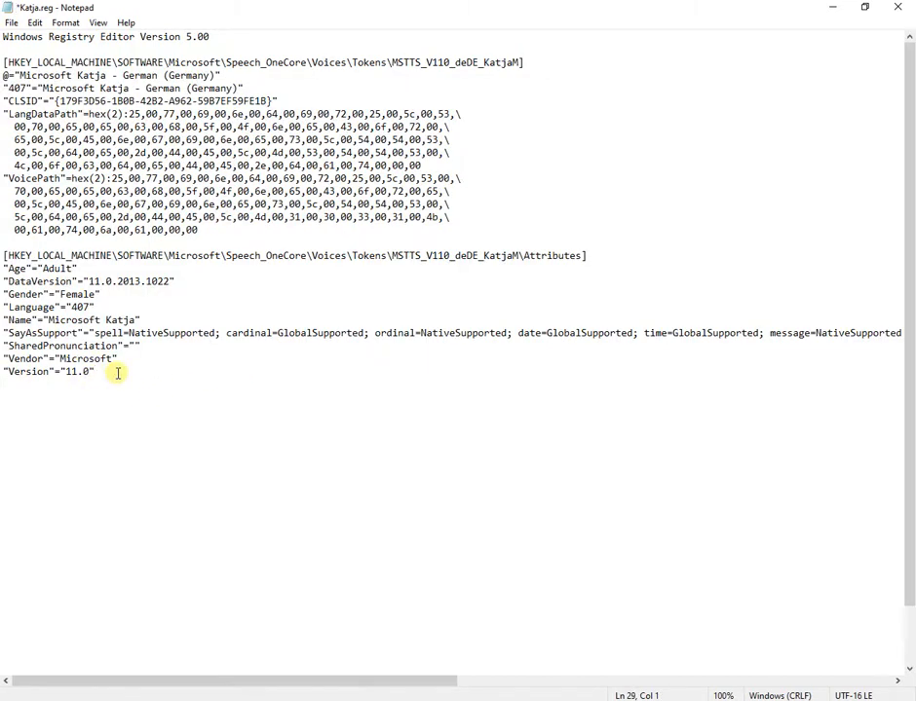
pyautogui.hotkey('ctrl', 'v')
pyautogui.scroll(1, 245, 283)
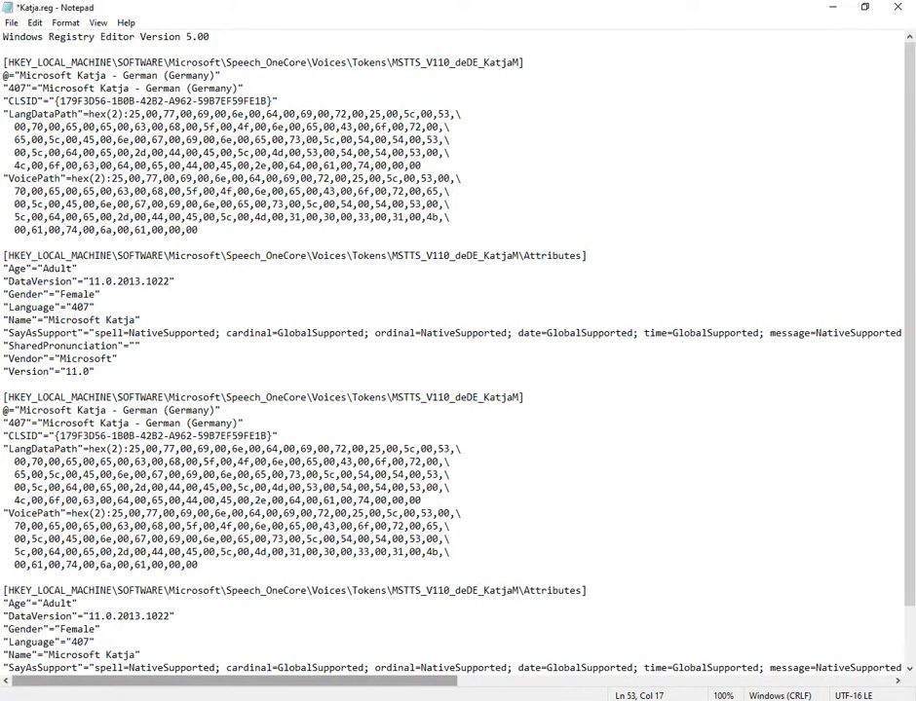
# Step: Replace the location in both key headers of the first data set with HKEY_LOCAL_MACHINE\SOFTWARE\Microsoft\Speech\Voices\Tokens, copied from text2speech.txt
pyautogui.hotkey('alt', 'Tab')
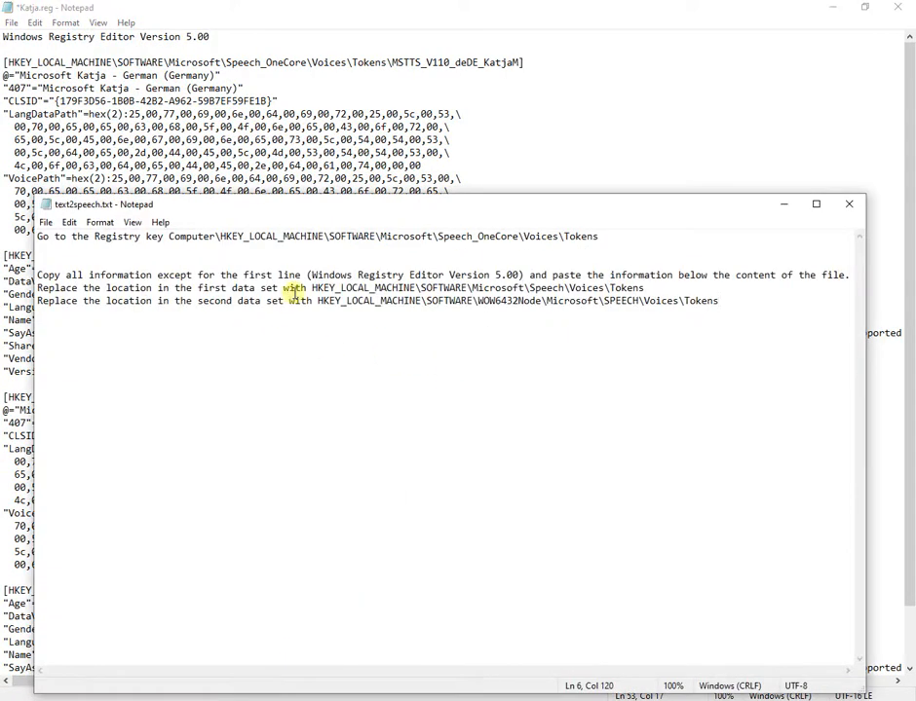
pyautogui.moveTo(311, 287); pyautogui.dragTo(650, 286)
pyautogui.hotkey('ctrl', 'c')
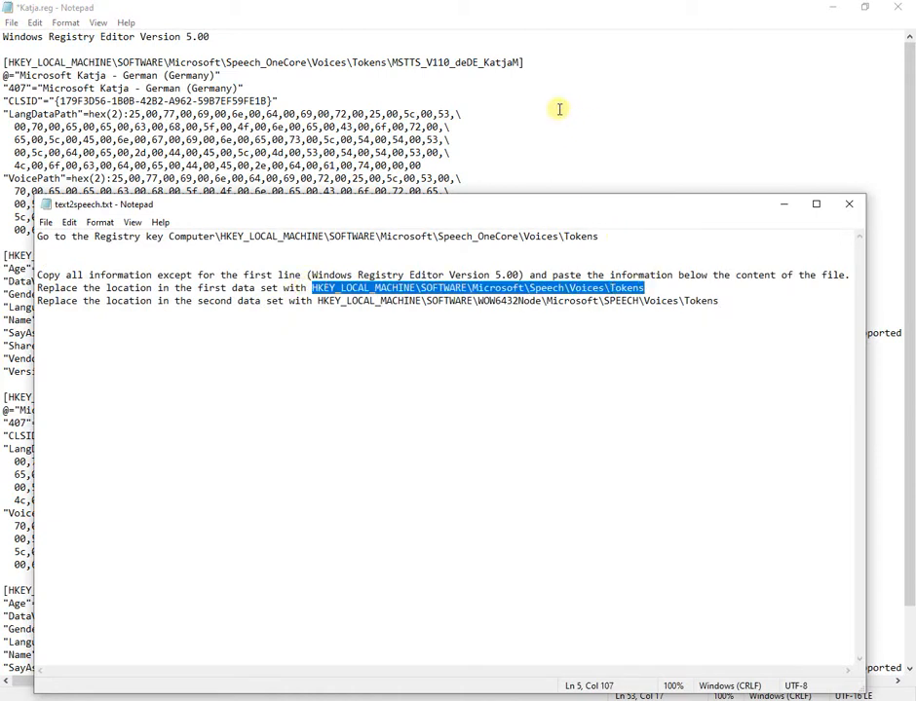
pyautogui.click(389, 61)
pyautogui.moveTo(389, 61); pyautogui.dragTo(5, 62)
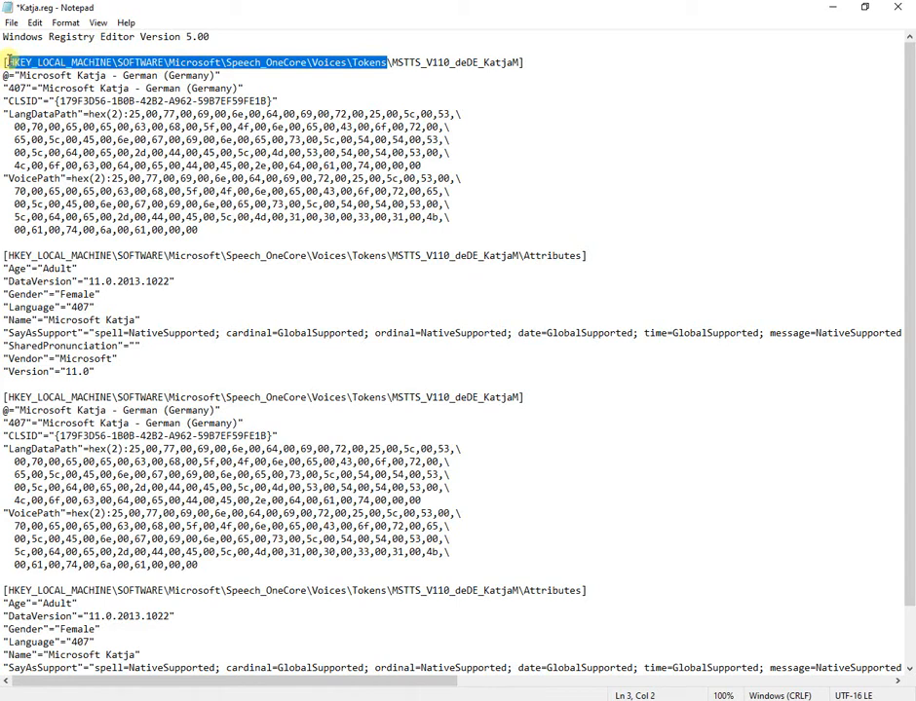
pyautogui.hotkey('ctrl', 'v')
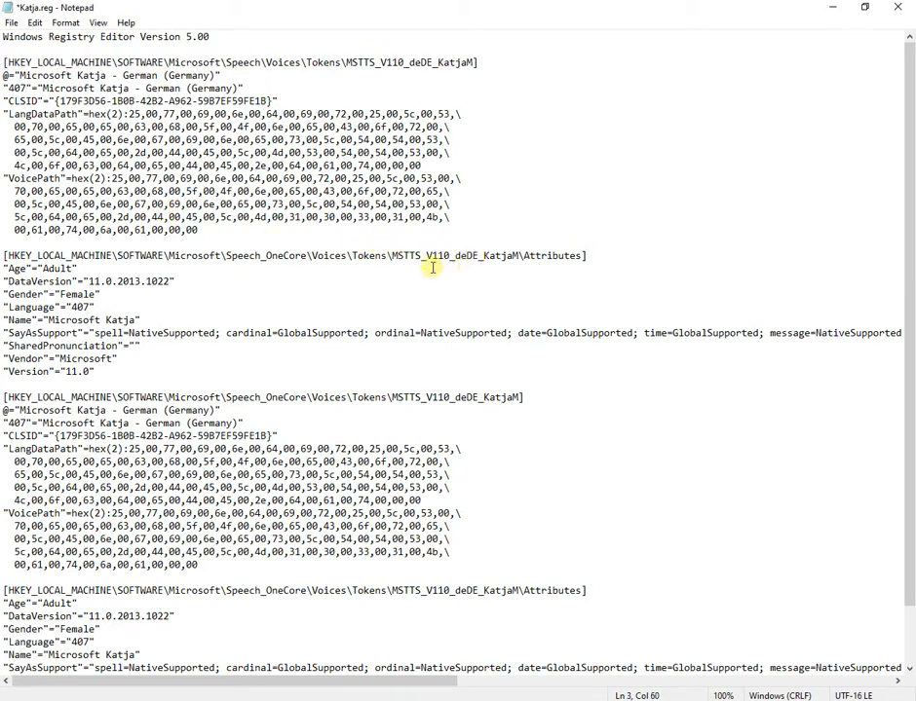
pyautogui.moveTo(386, 256); pyautogui.dragTo(7, 256)
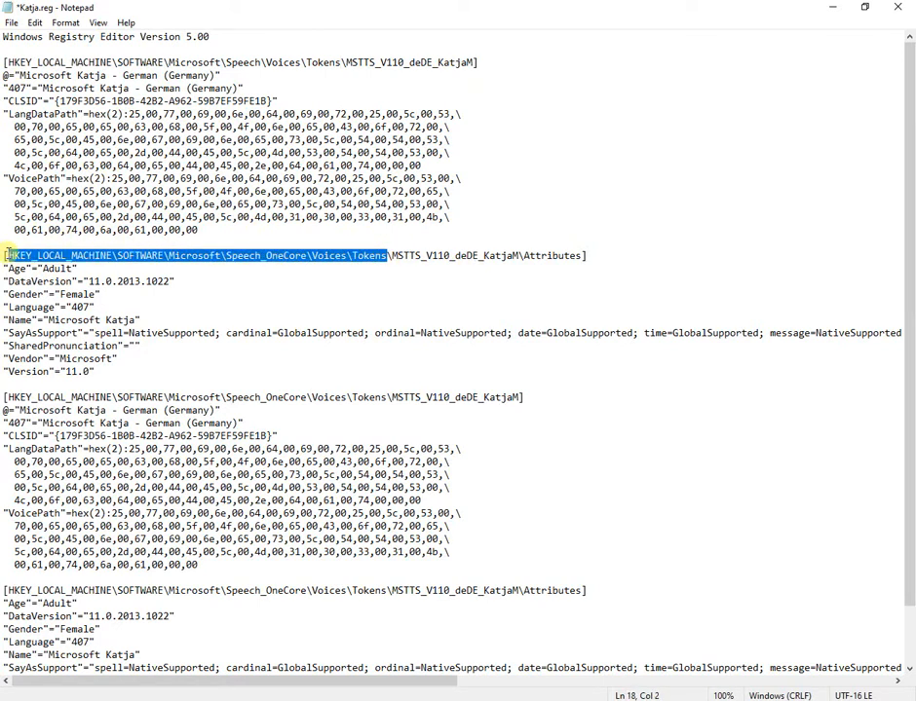
pyautogui.hotkey('ctrl', 'v')
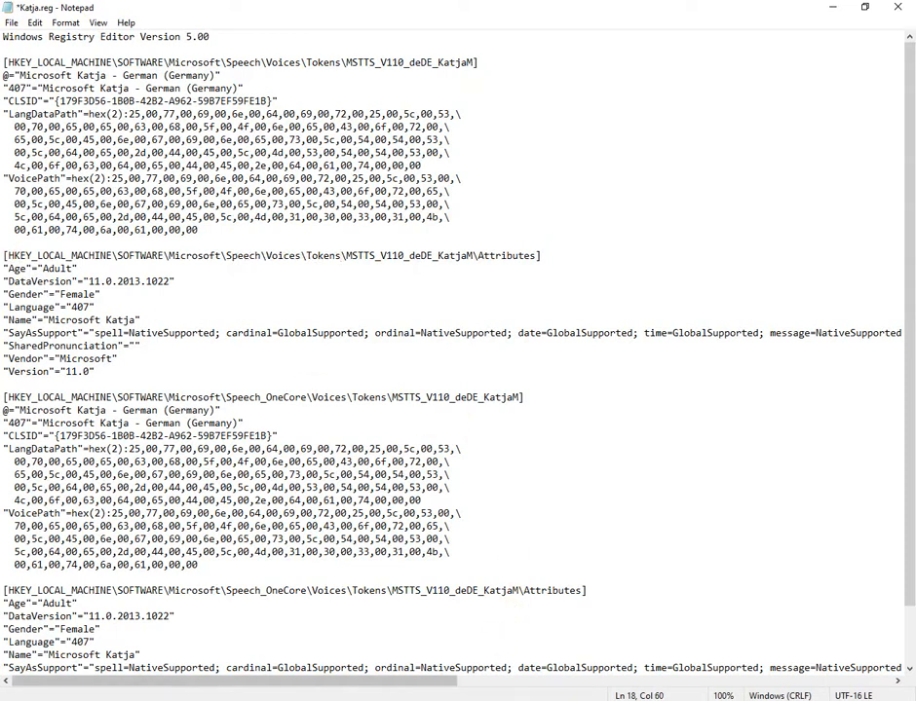
# Step: Replace the location in both key headers of the second data set with HKEY_LOCAL_MACHINE\SOFTWARE\WOW6432Node\Microsoft\SPEECH\Voices\Tokens, copied from text2speech.txt
pyautogui.click(321, 659)
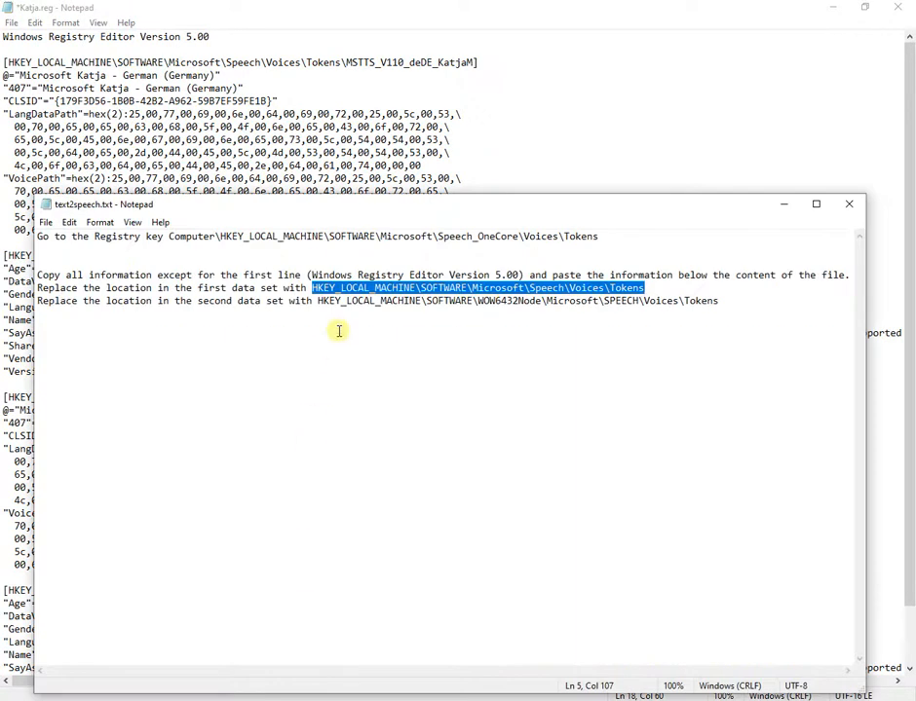
pyautogui.moveTo(318, 302); pyautogui.dragTo(742, 313)
pyautogui.hotkey('ctrl', 'c')
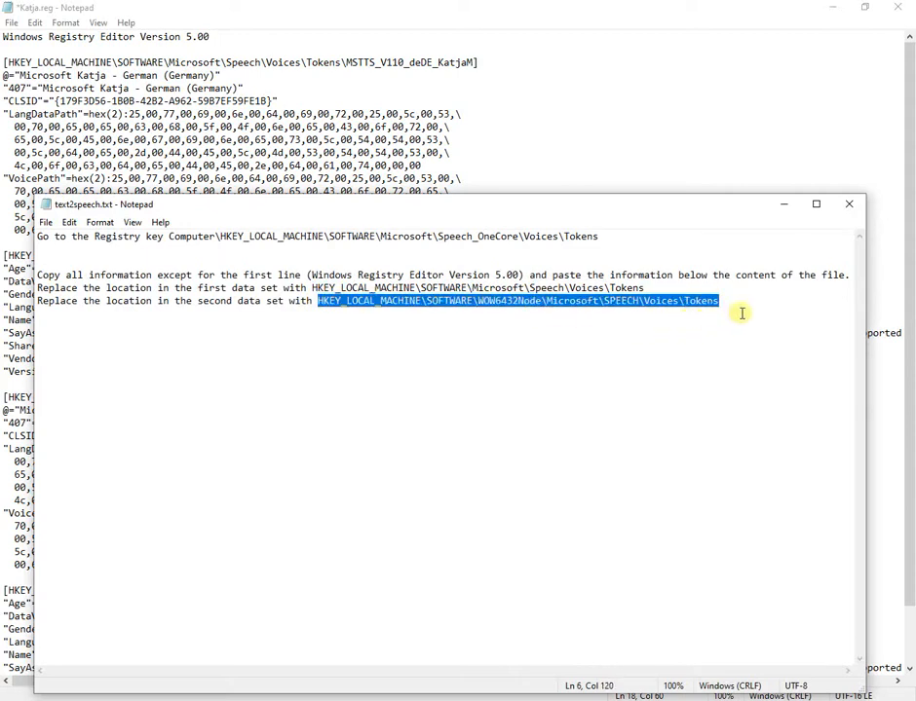
pyautogui.click(534, 129)
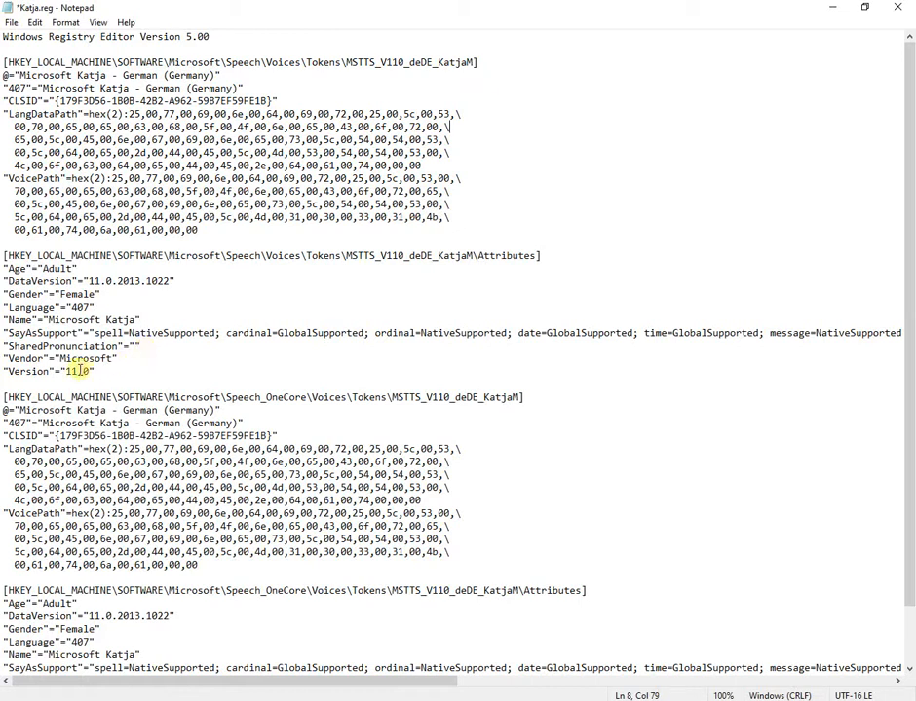
pyautogui.moveTo(5, 397); pyautogui.dragTo(386, 399)
pyautogui.hotkey('ctrl', 'v')
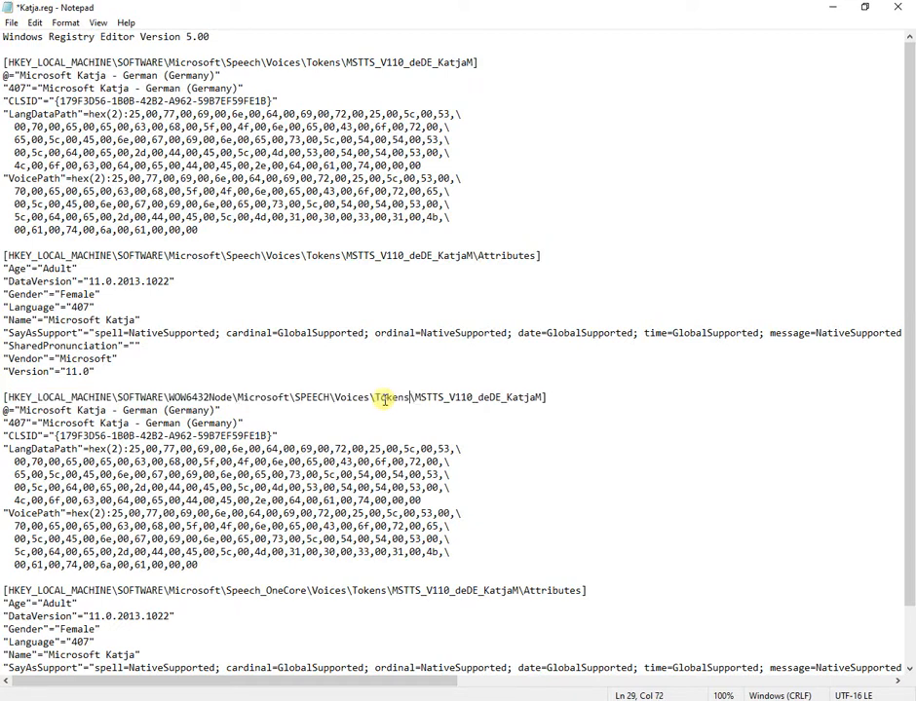
pyautogui.scroll(-1, 383, 398)
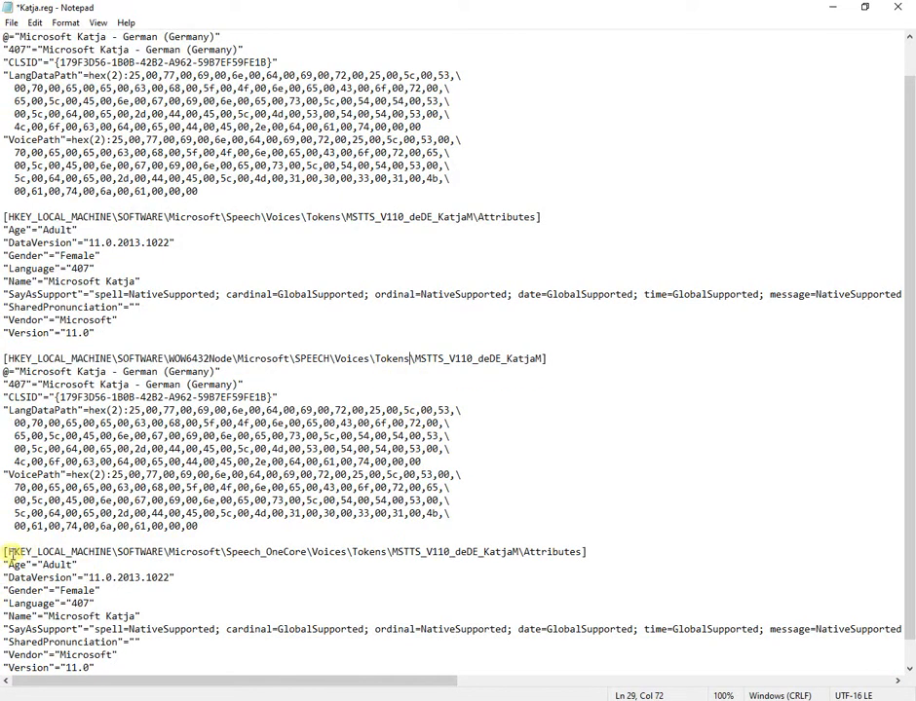
pyautogui.moveTo(8, 551); pyautogui.dragTo(388, 552)
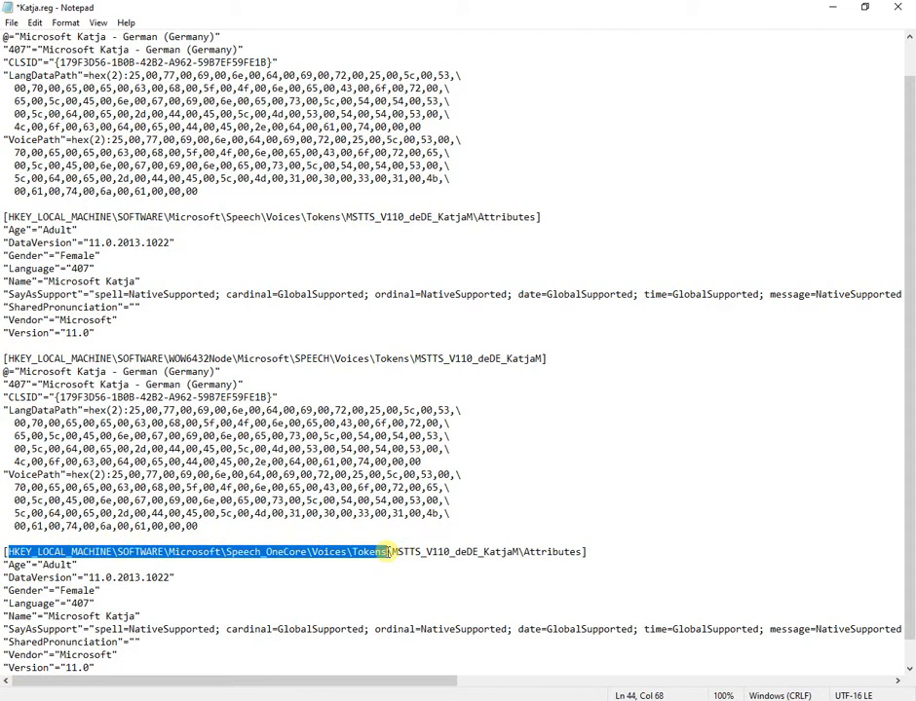
pyautogui.hotkey('ctrl', 'v')
pyautogui.scroll(-1, 387, 550)
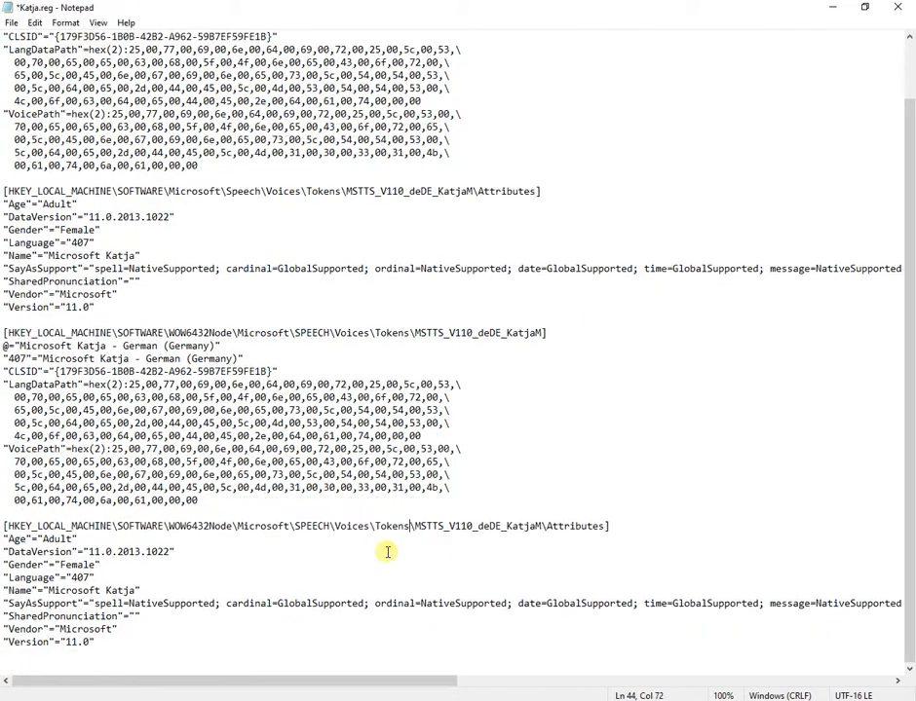
# Step: Save the edited Katja.reg and merge it from the Desktop into the Windows registry
pyautogui.scroll(2, 389, 551)
pyautogui.click(10, 22)
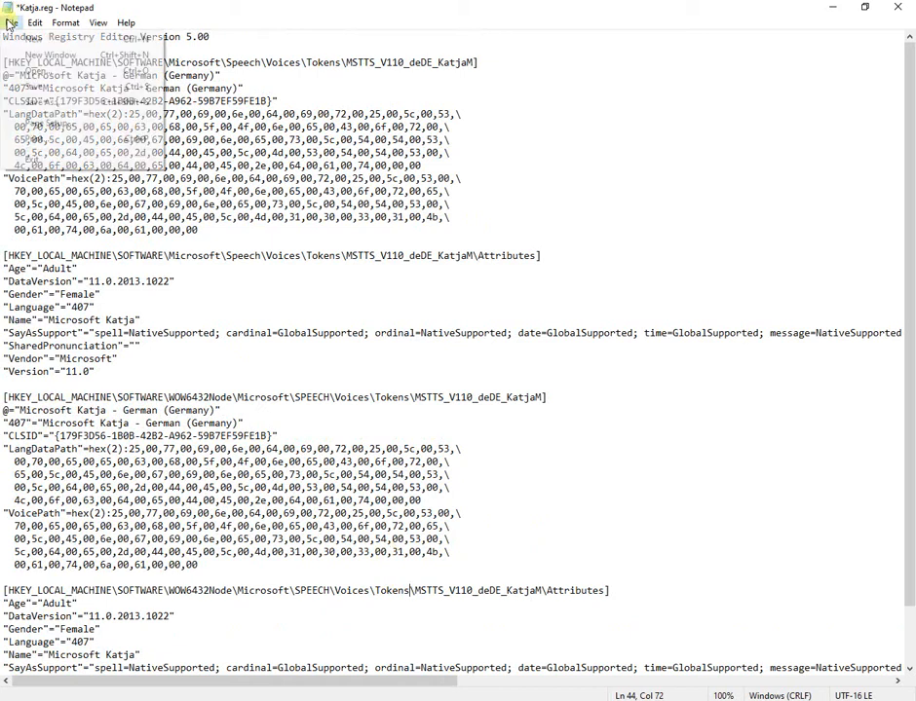
pyautogui.click(36, 87)
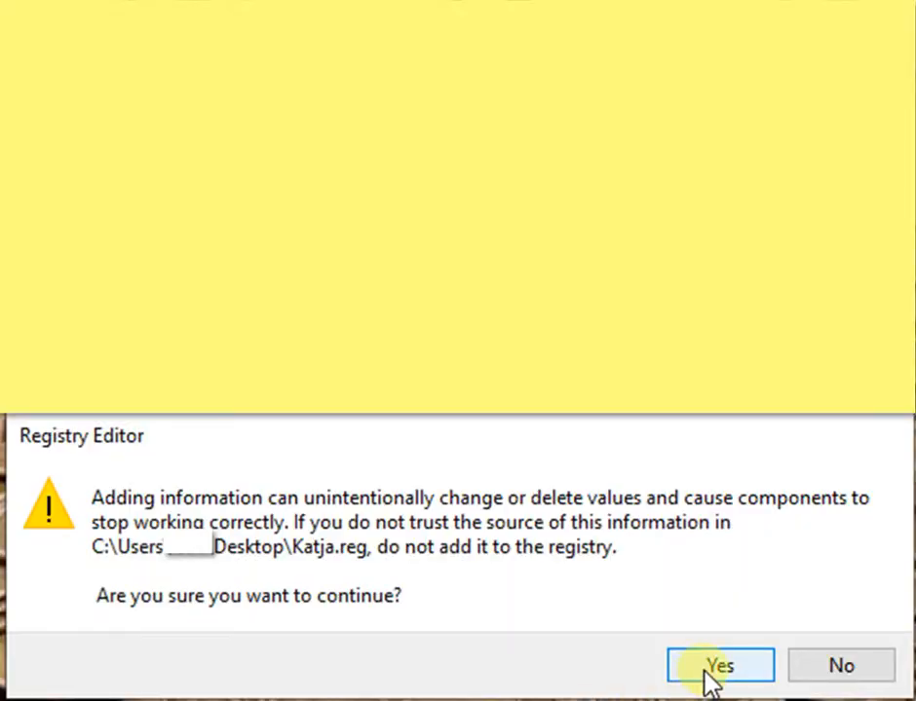
pyautogui.click(715, 672)
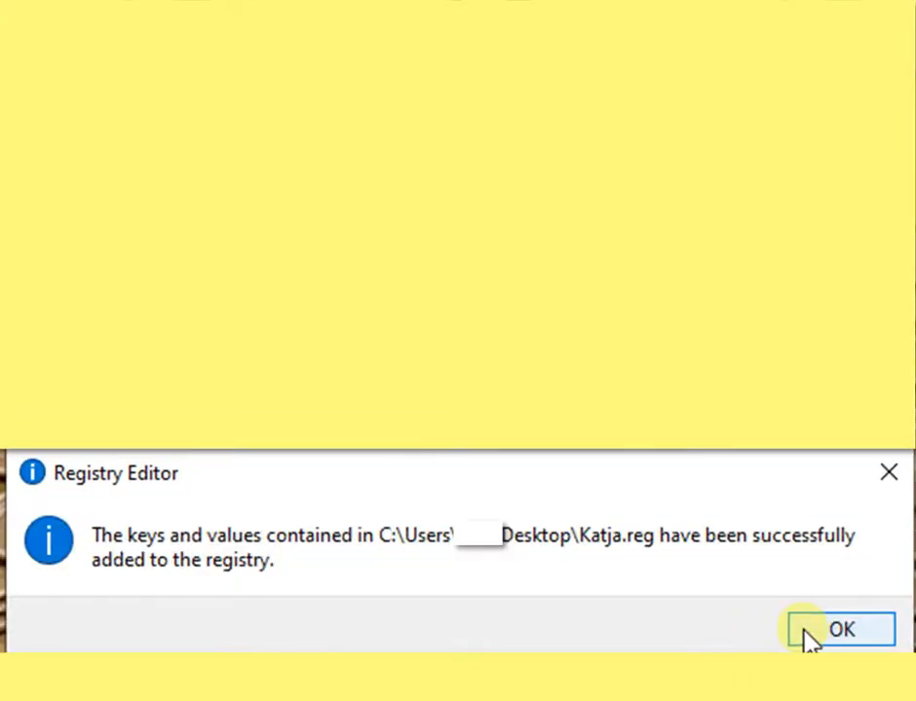
pyautogui.click(808, 634)
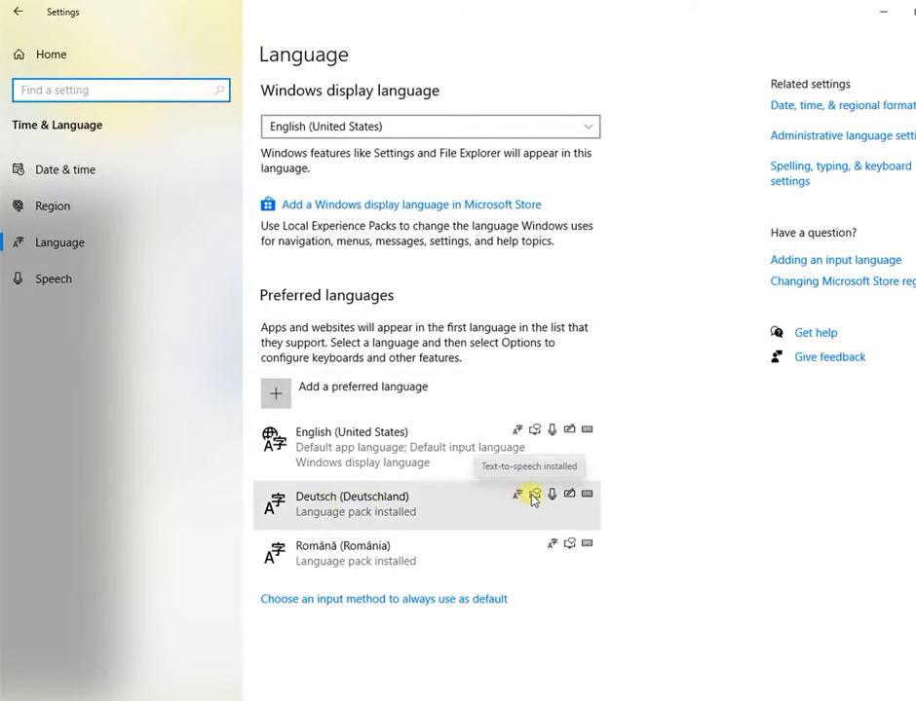
# Step: Review the language options of Deutsch (Deutschland) in the Windows language settings, then return to the language list
pyautogui.click(587, 509)
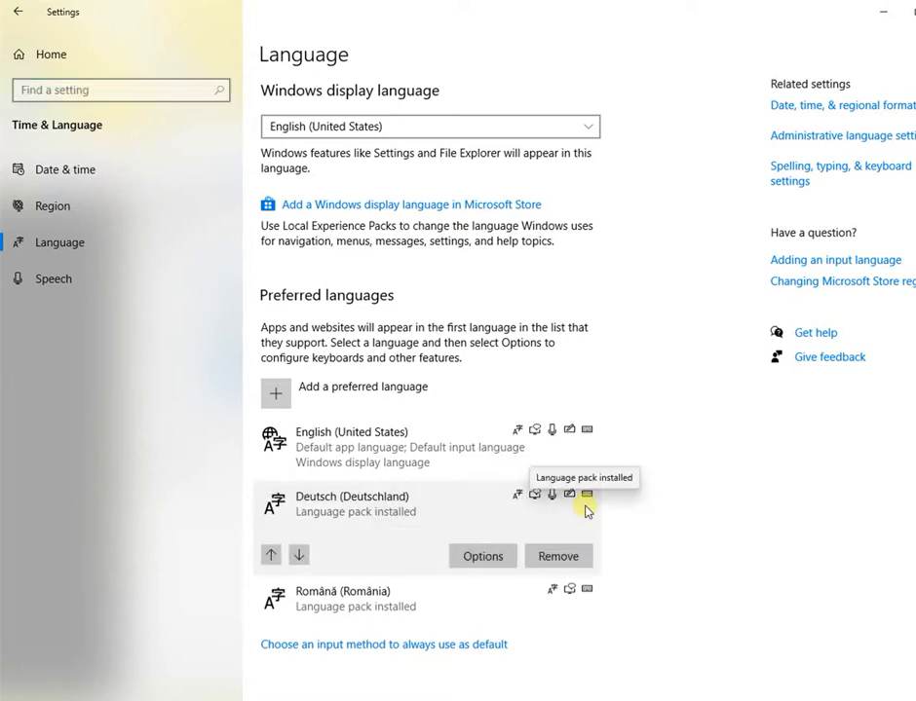
pyautogui.click(483, 557)
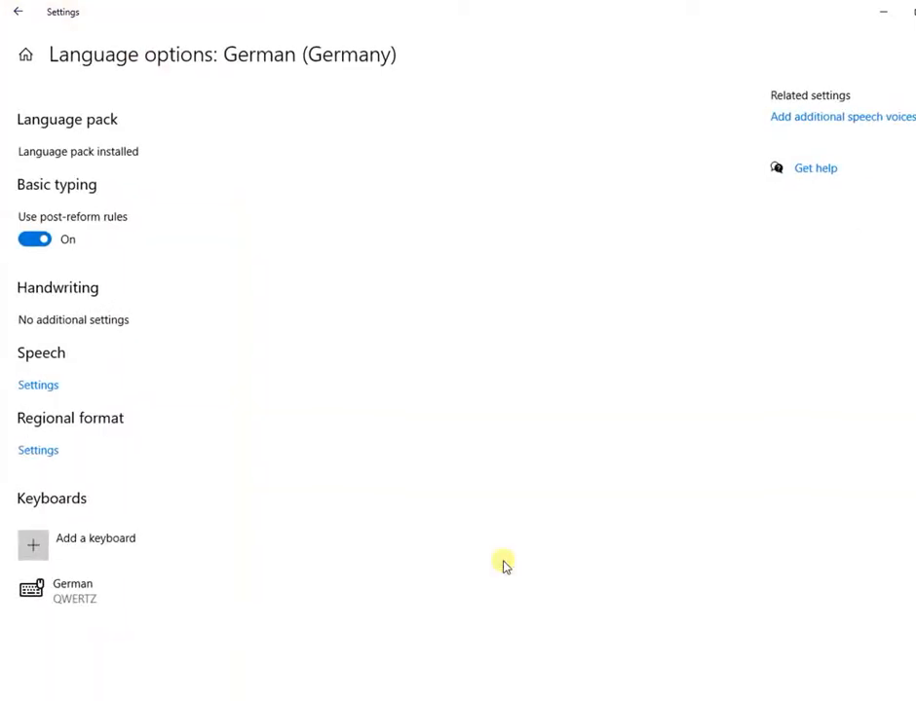
pyautogui.click(13, 13)
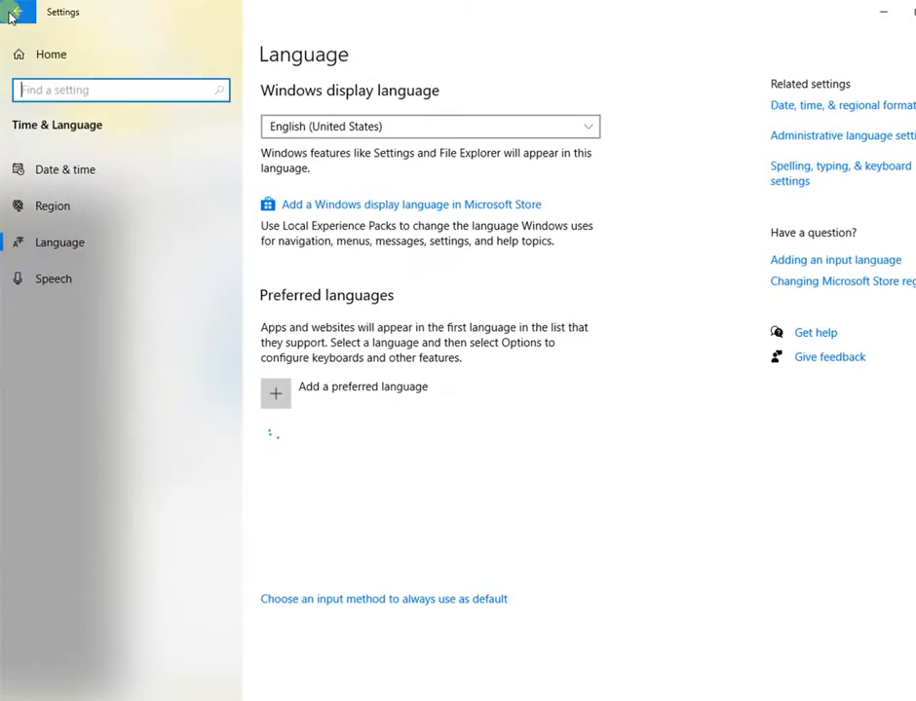